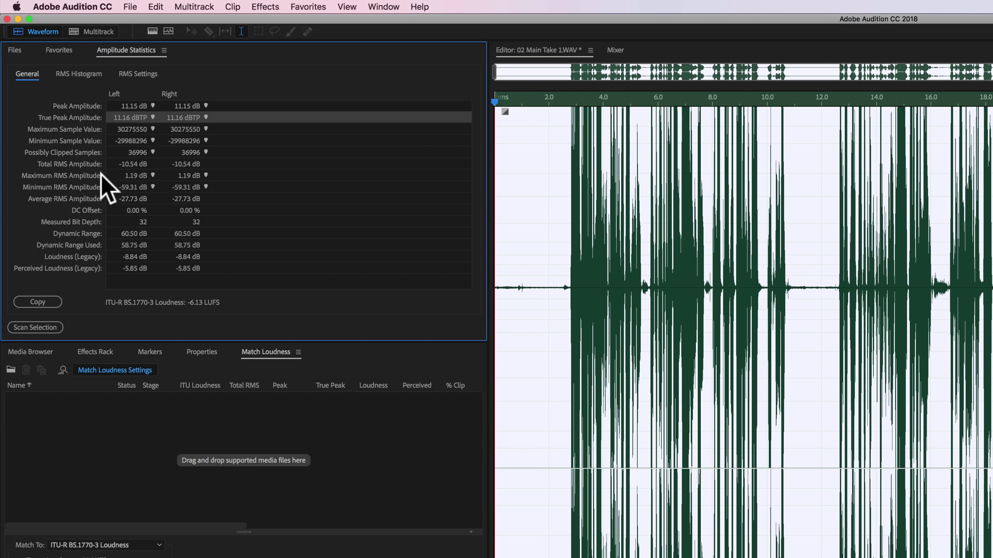
Undo the last amplification of 02 Main Take 1.WAV and check its average RMS amplitude in the rescanned statistics
key(super+z)
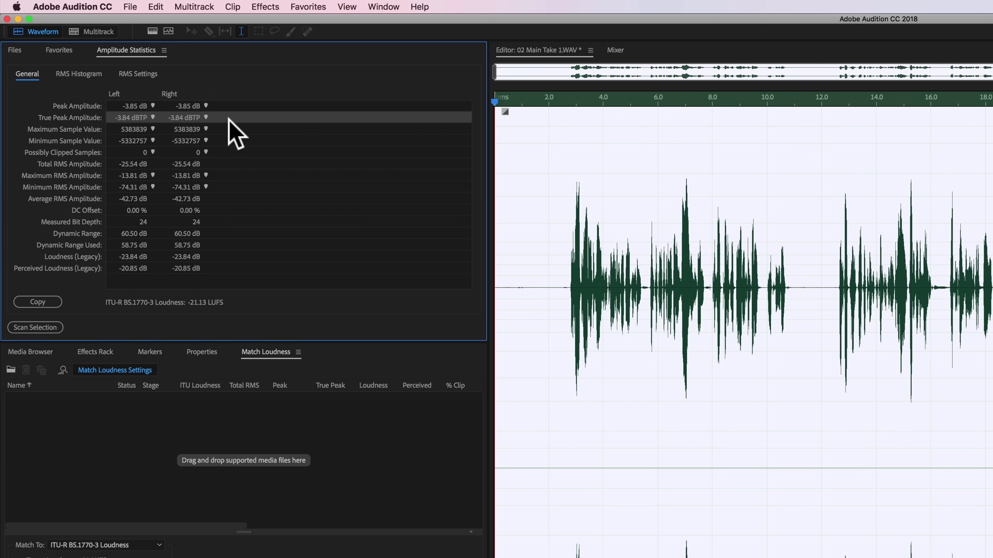
click(133, 200)
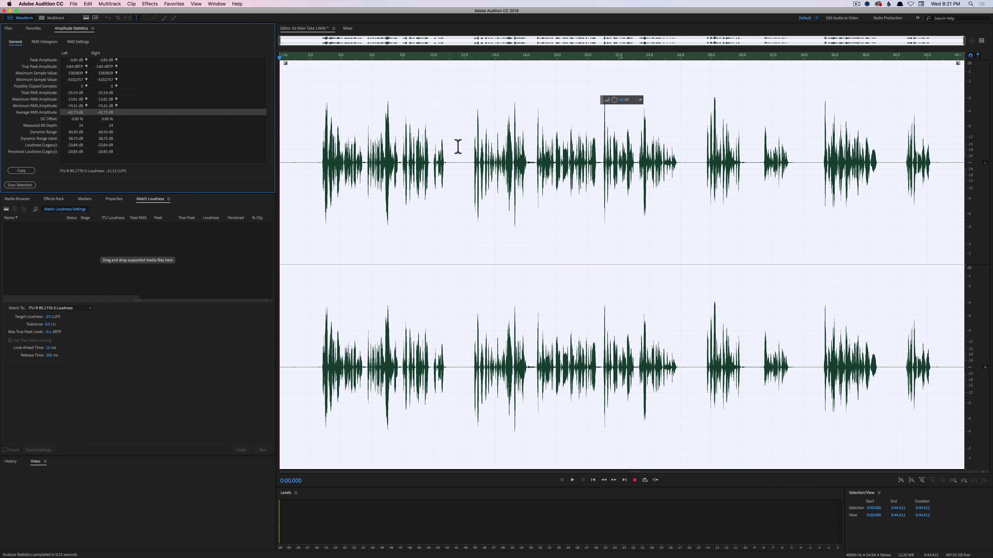
click(469, 146)
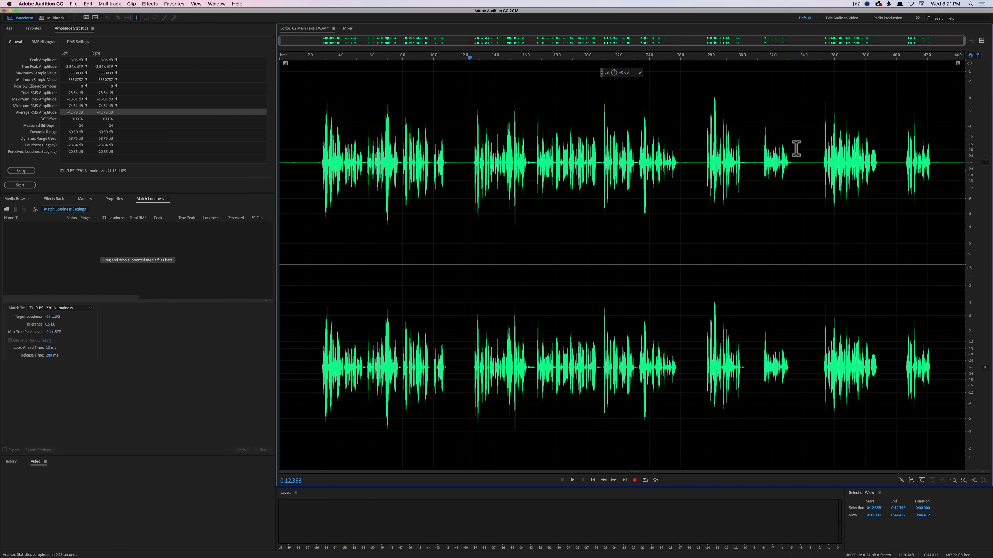
Scan the amplitude statistics of the silent gap between about 33.5 and 35 seconds
drag(796, 150, 820, 150)
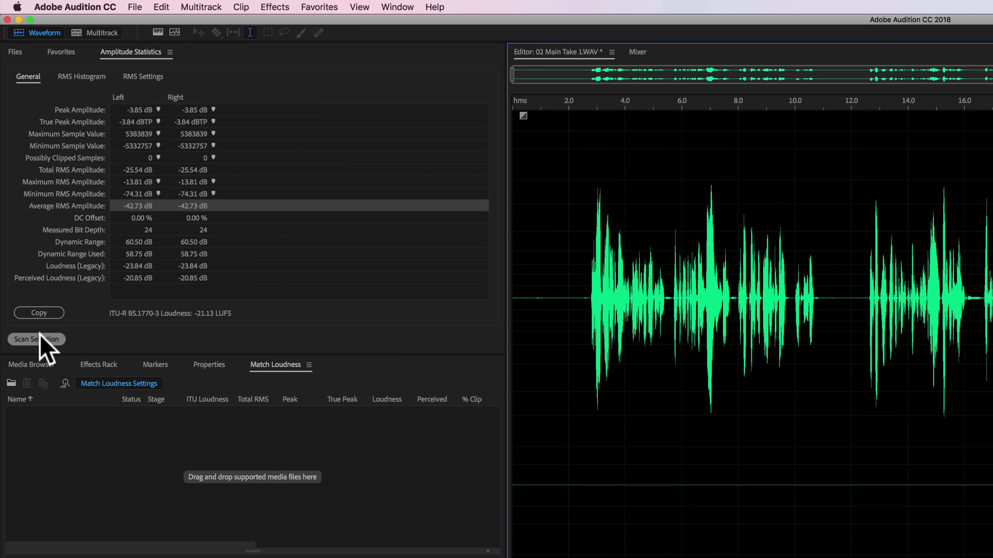
click(21, 185)
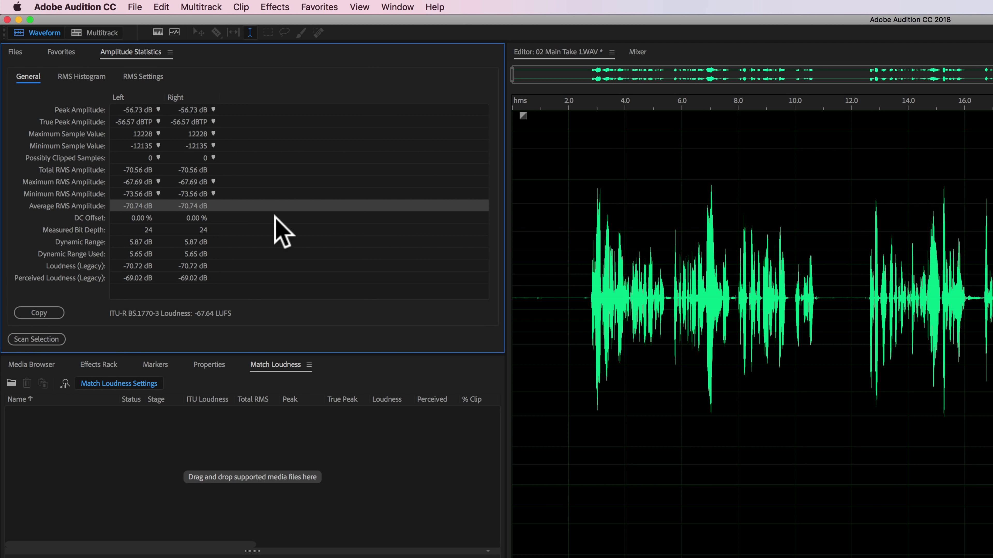
click(587, 176)
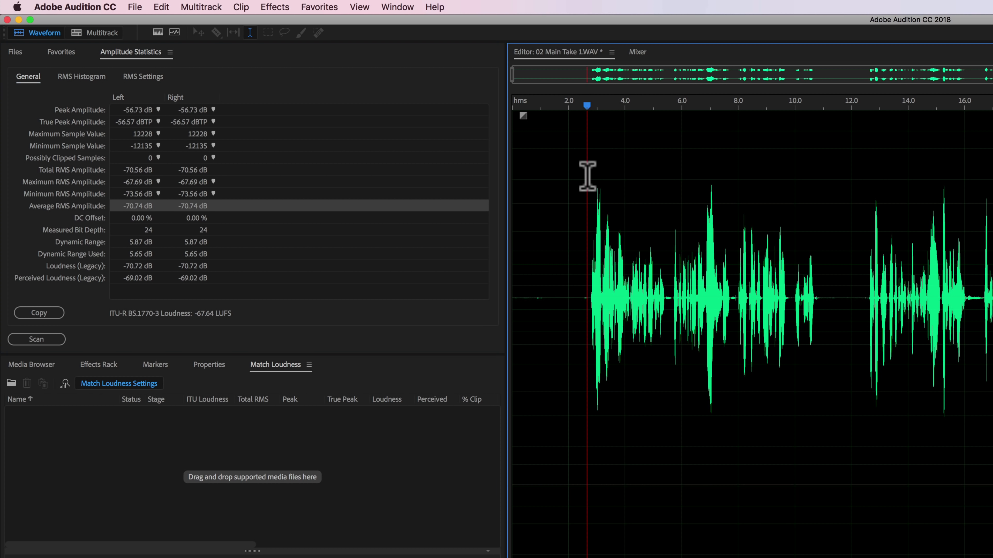
Select the entire 02 Main Take 1.WAV recording and rescan its amplitude statistics
key(super+a)
click(47, 337)
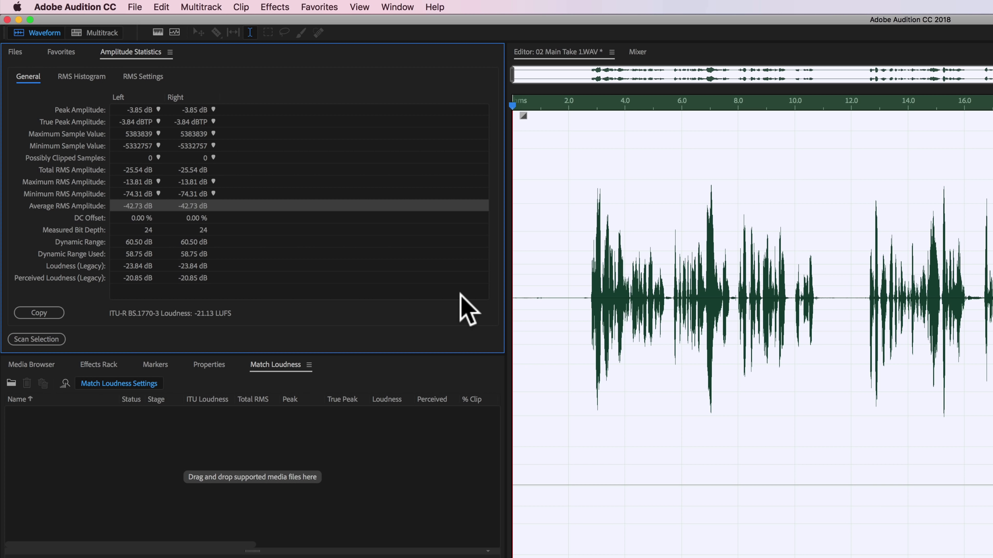
click(541, 257)
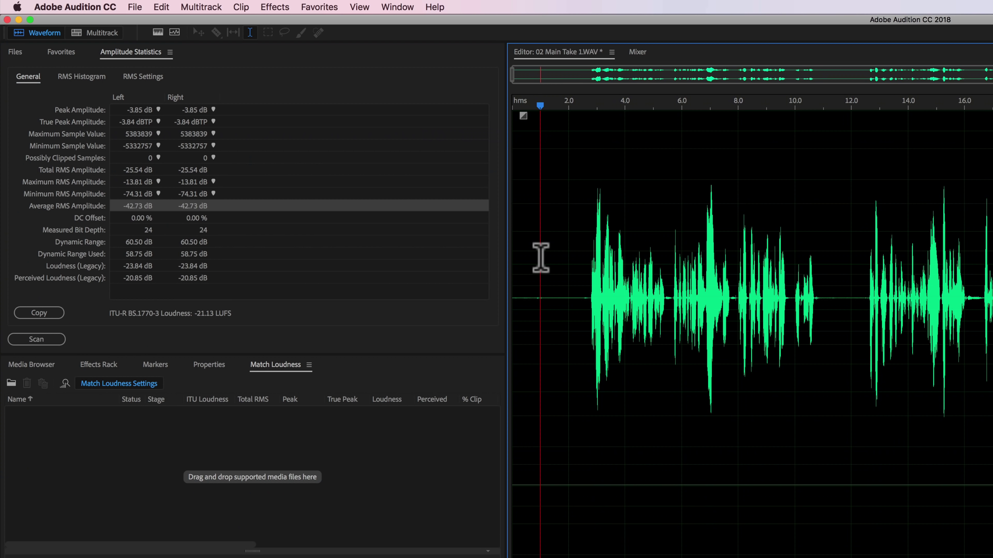
Match the loudness of 02 Main Take 1.WAV to -24 LUFS with a maximum true peak level of -1.5 dBTP
click(17, 51)
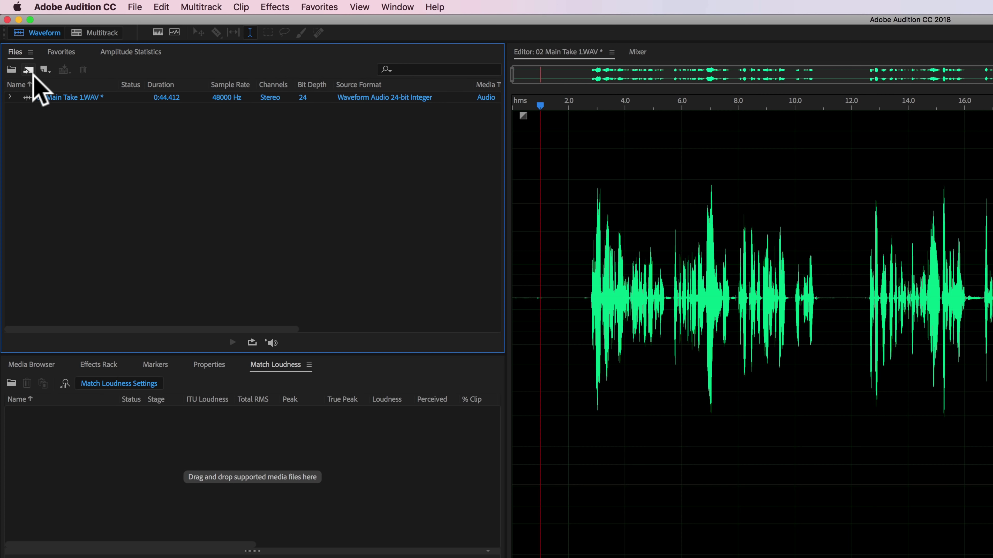
drag(49, 97, 98, 446)
click(90, 301)
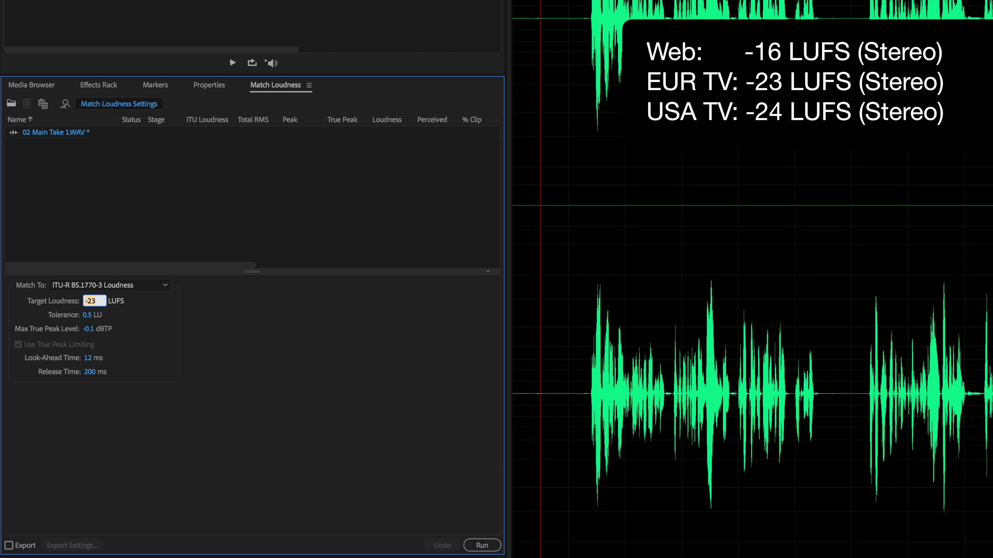
click(89, 329)
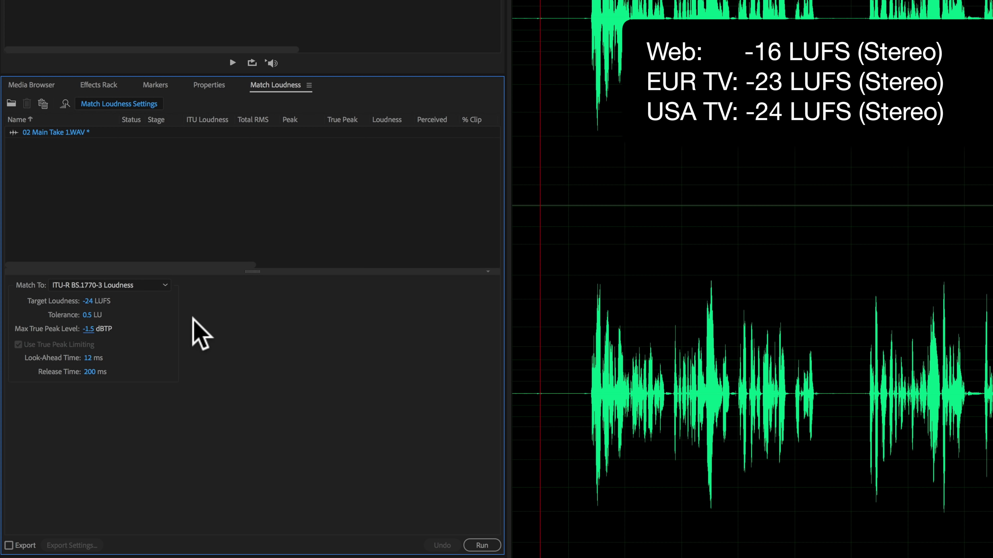
click(482, 545)
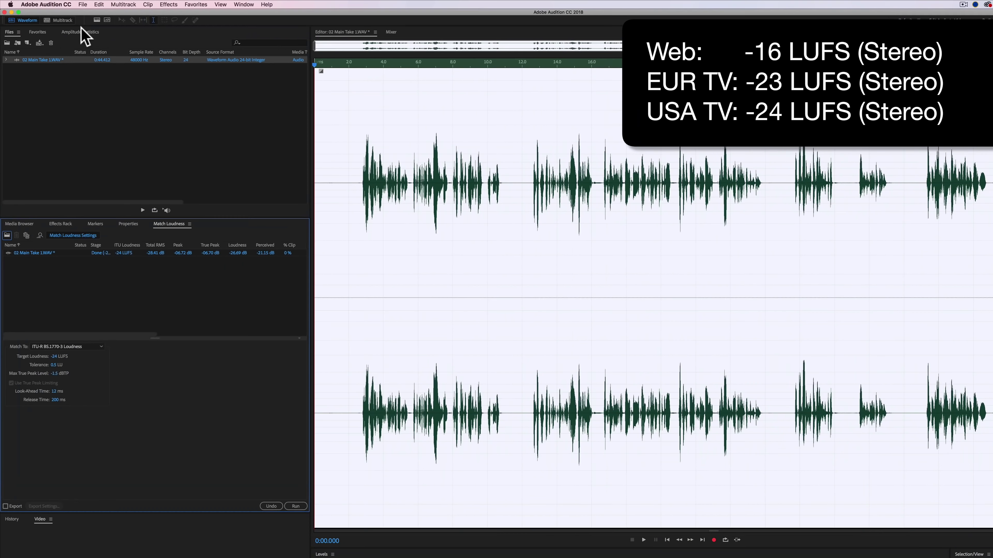
Scan the loudness-matched recording's amplitude statistics, check its true peak amplitude, and play part of the audio
click(82, 30)
click(20, 187)
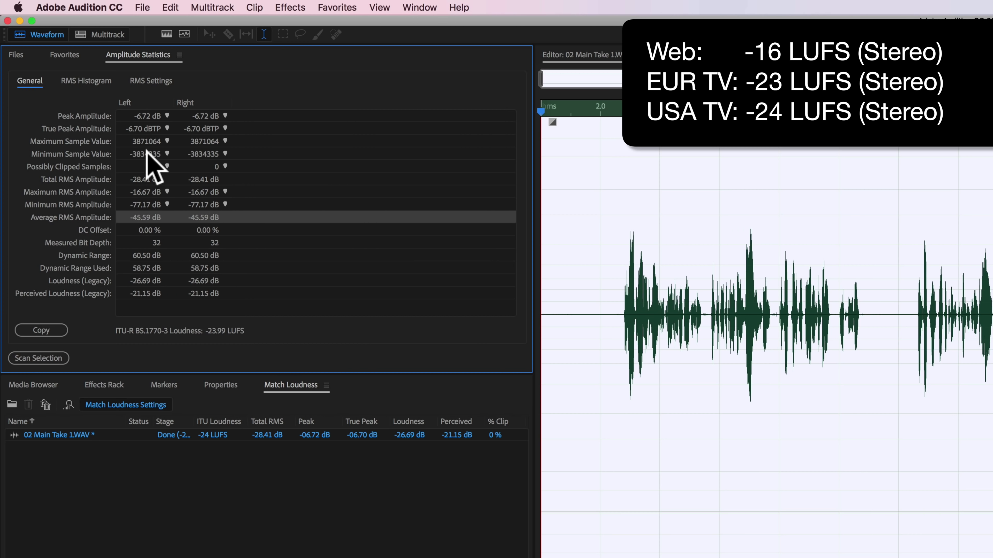
click(142, 129)
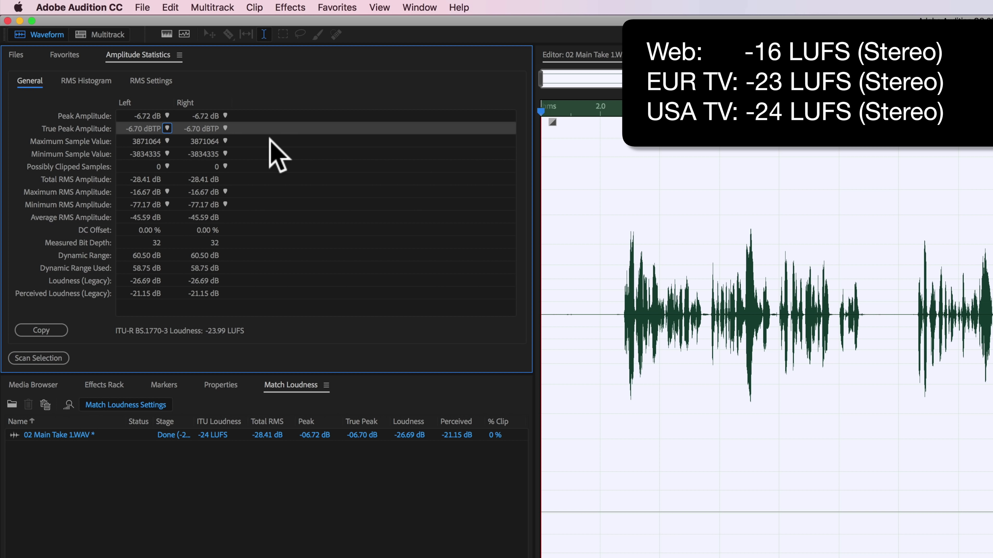
click(613, 213)
key(space)
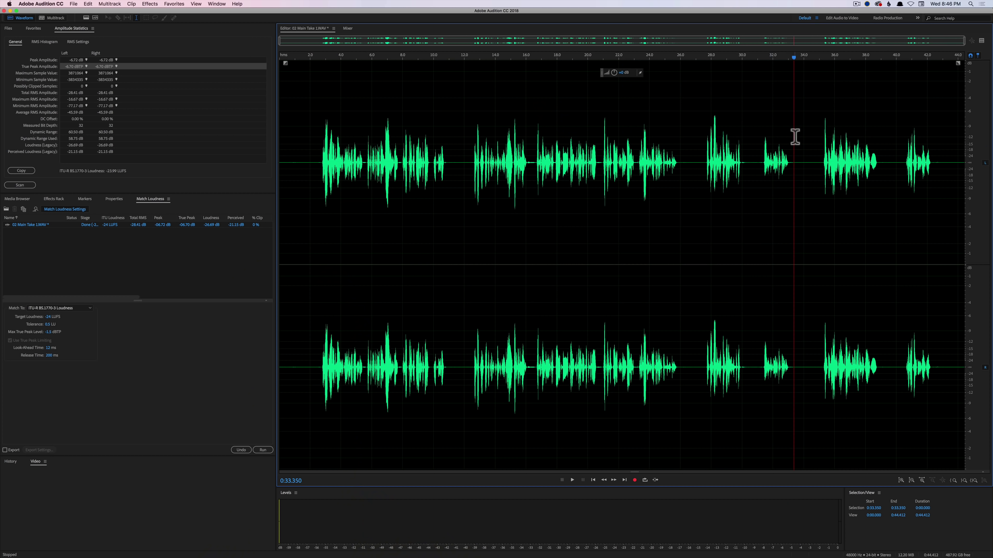
Scan the silent gap between about 33.5 and 35 seconds of the matched recording and view its RMS histogram
drag(794, 127, 819, 130)
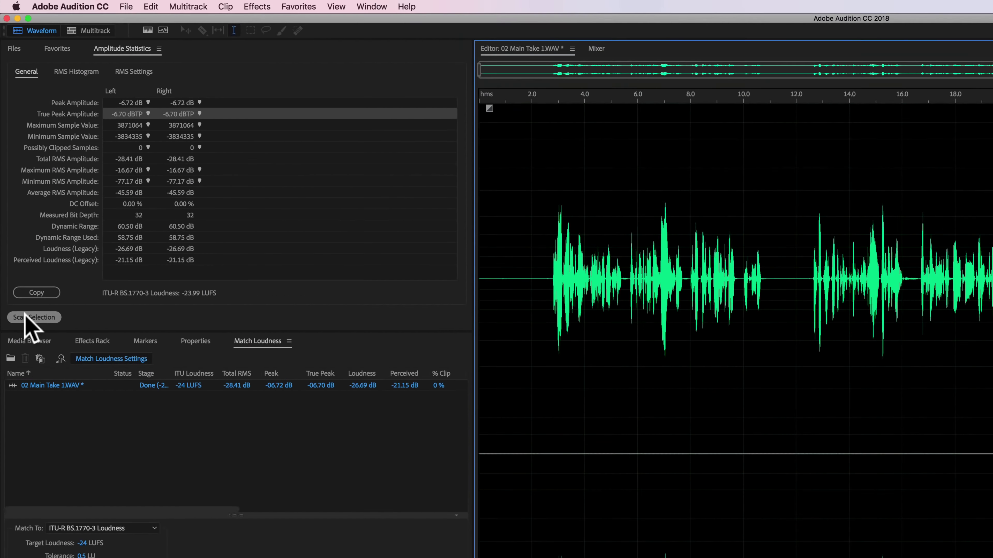
click(19, 185)
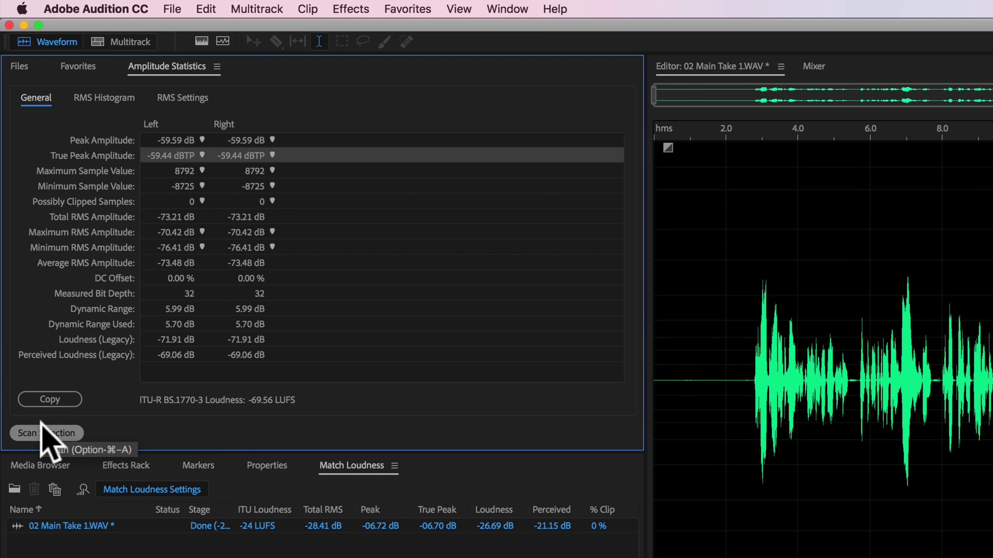
click(105, 98)
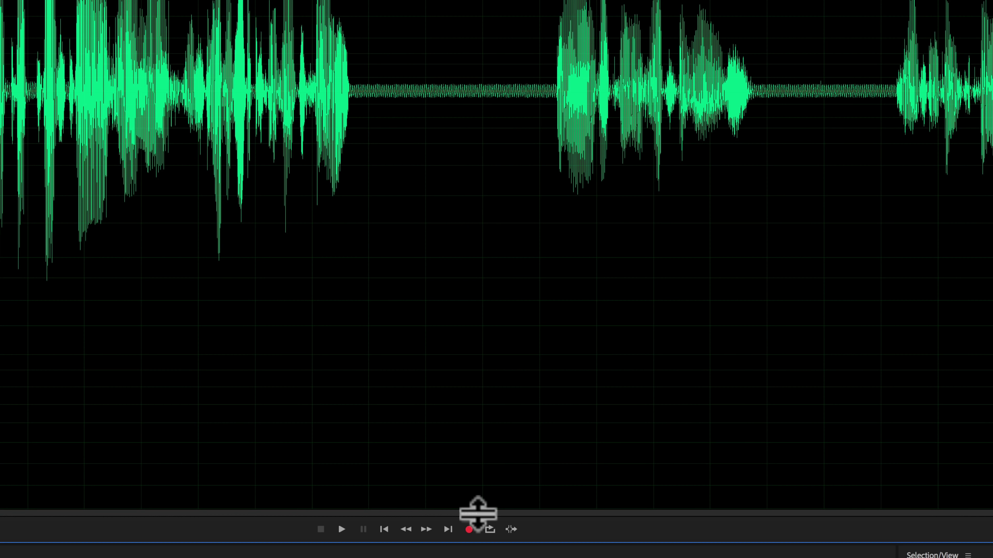
Enlarge the spectral display of 12 60Hz Hum.wav, examine the low frequencies in the quiet gap before 6.5 seconds, and restore the waveform area
drag(477, 513, 445, 0)
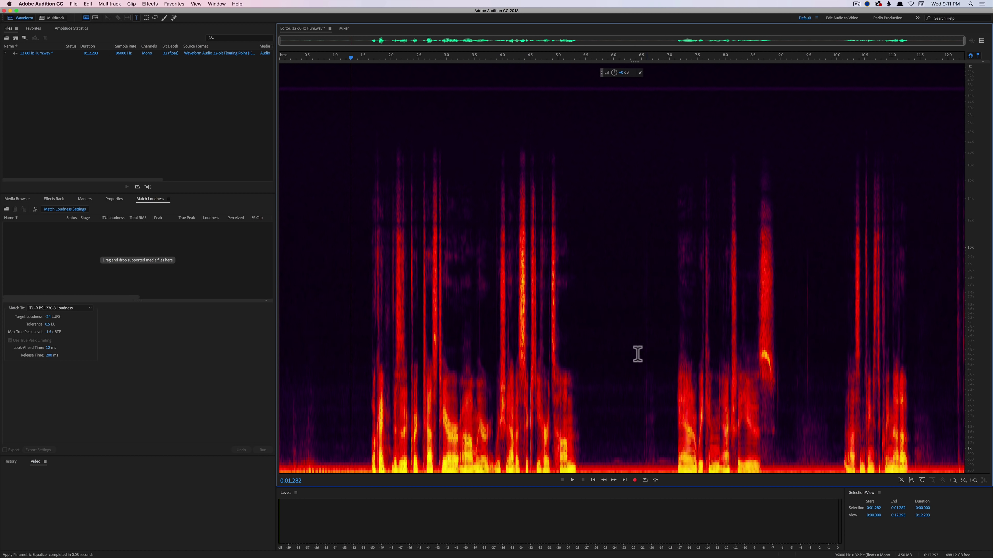
drag(591, 417, 633, 418)
click(640, 416)
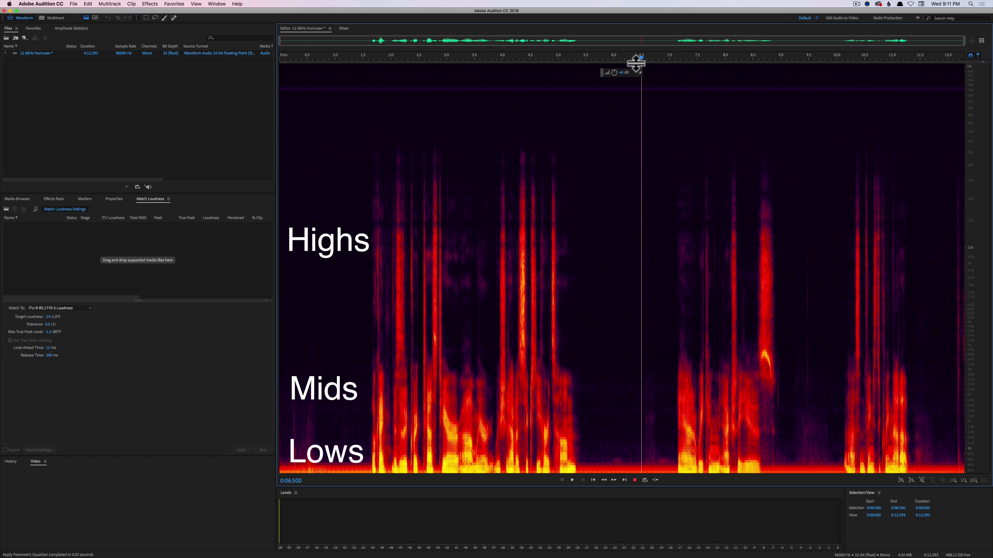
drag(637, 184, 654, 379)
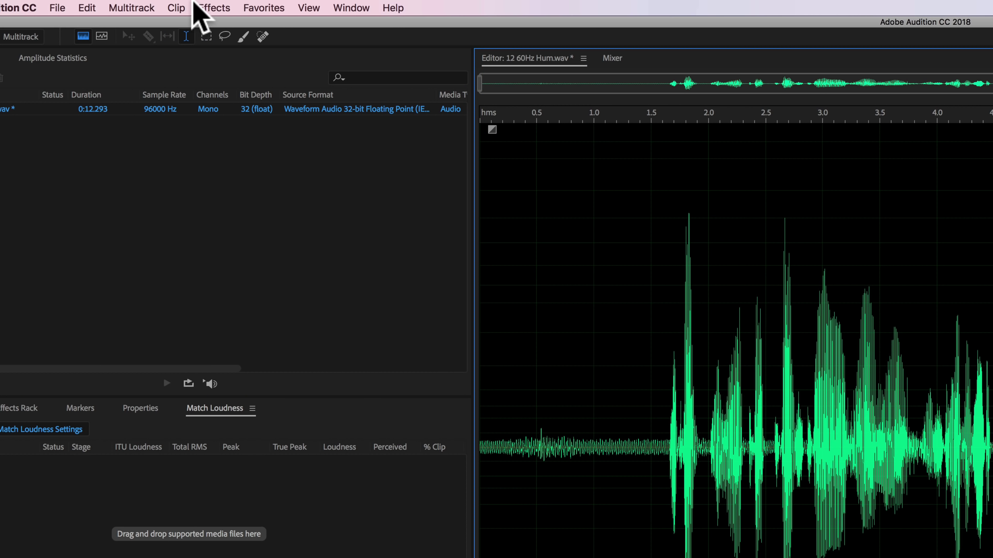
Apply a Parametric Equalizer to 12 60Hz Hum.wav with only the high-pass filter enabled at 77 Hz and 48dB/Oct
click(150, 3)
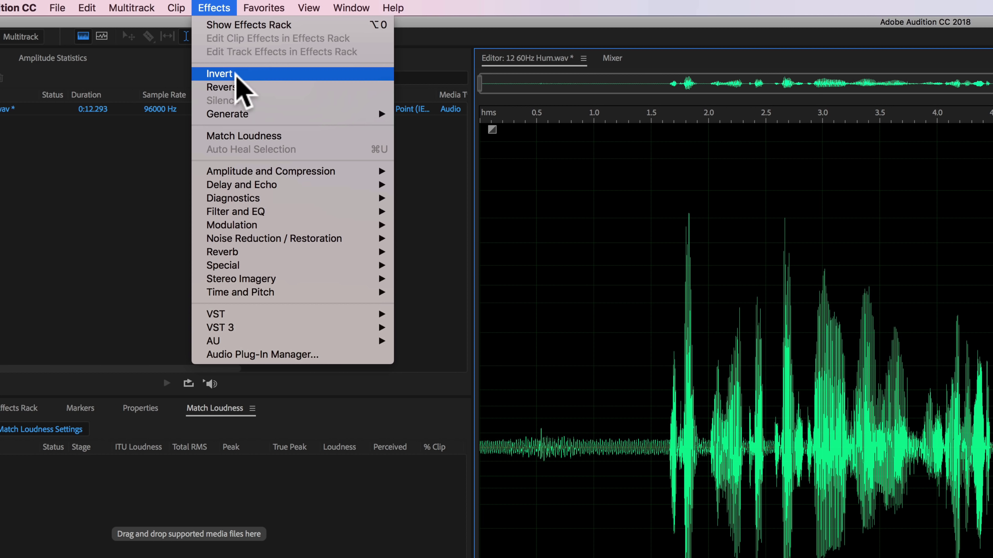
mouse_move(379, 211)
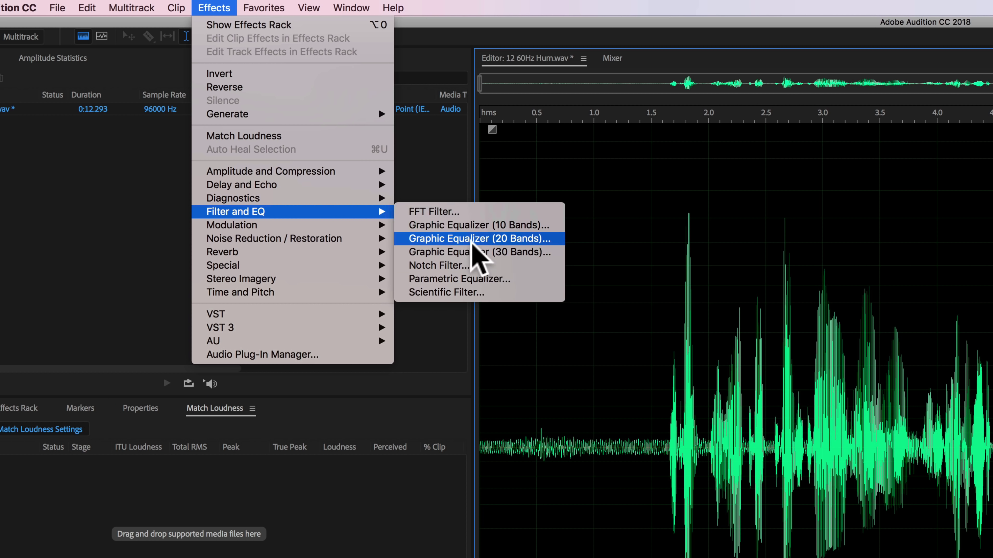
click(503, 279)
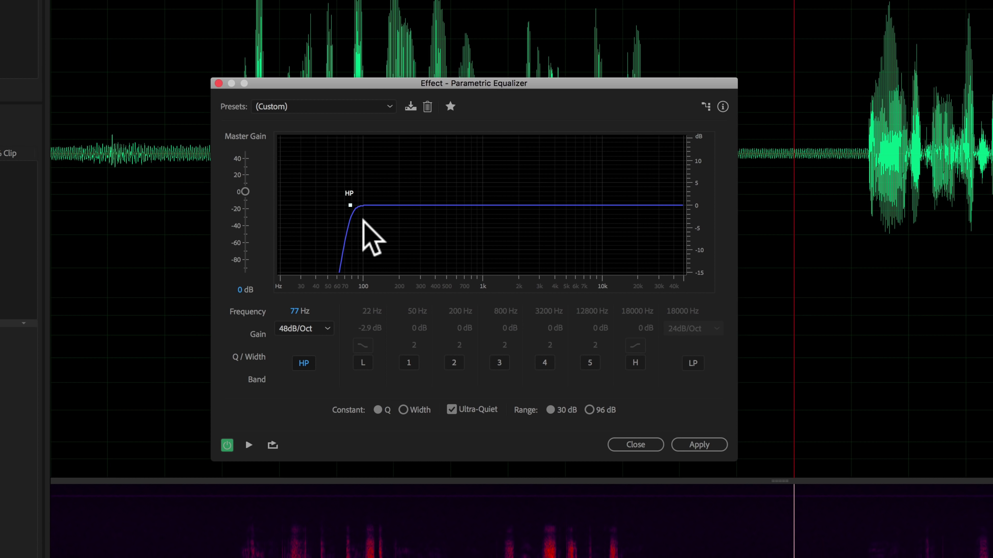
click(299, 363)
click(301, 364)
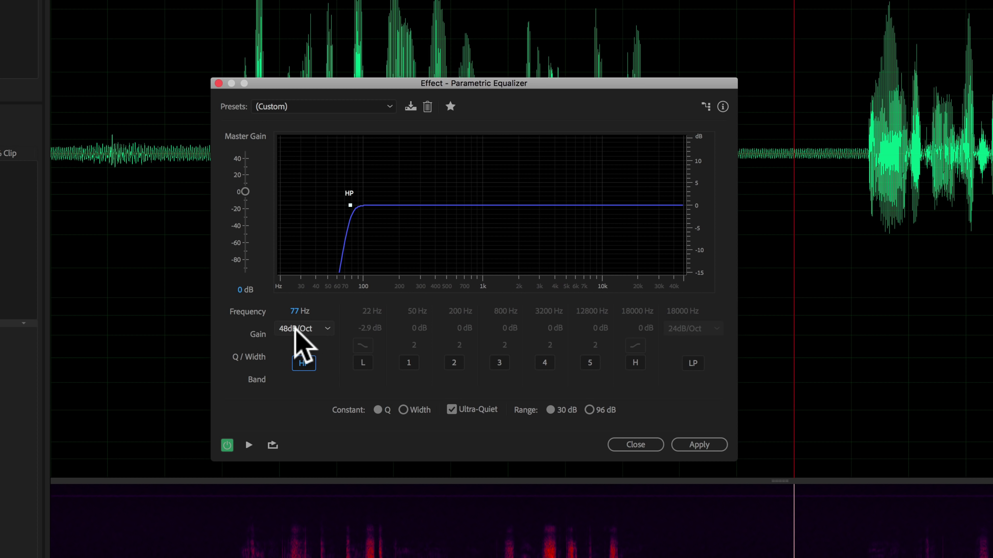
click(692, 445)
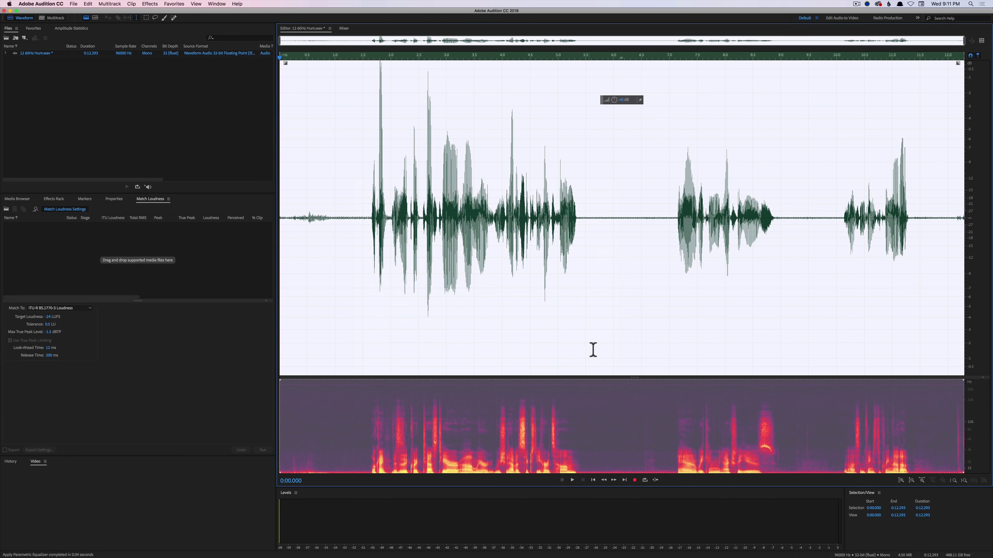
click(627, 225)
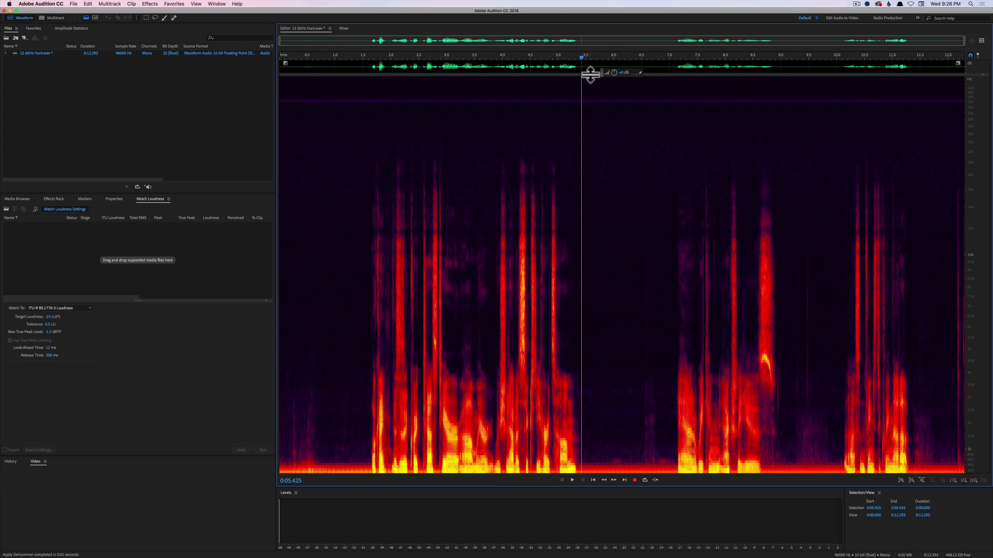
Enlarge the waveform area of 12 60Hz Hum.wav and open the DeHummer restoration effect
drag(589, 74, 652, 452)
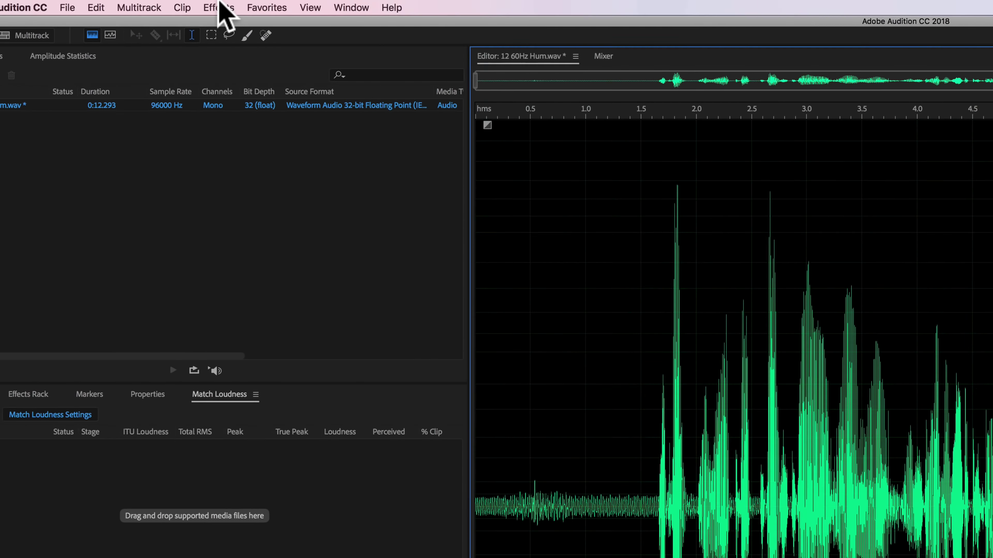
click(150, 4)
mouse_move(405, 309)
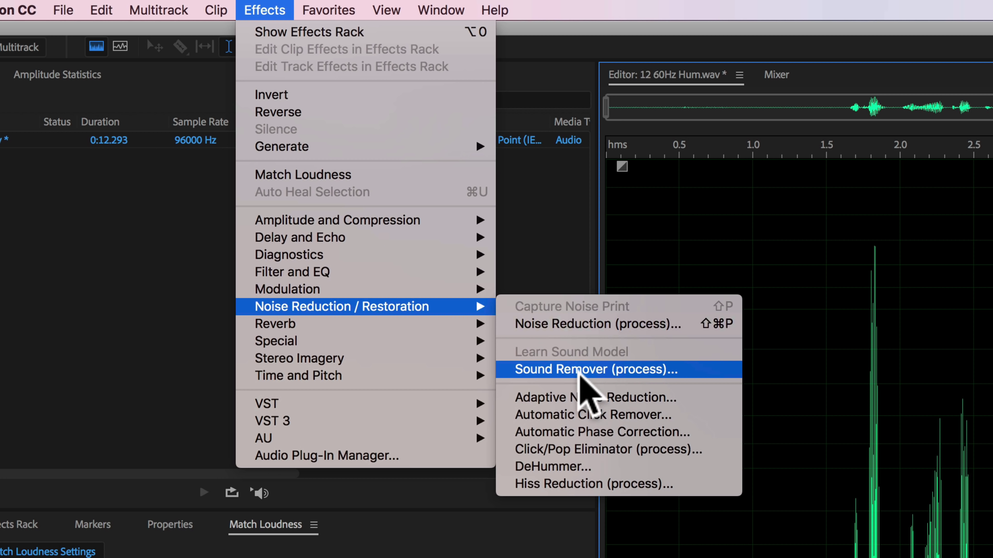
click(587, 466)
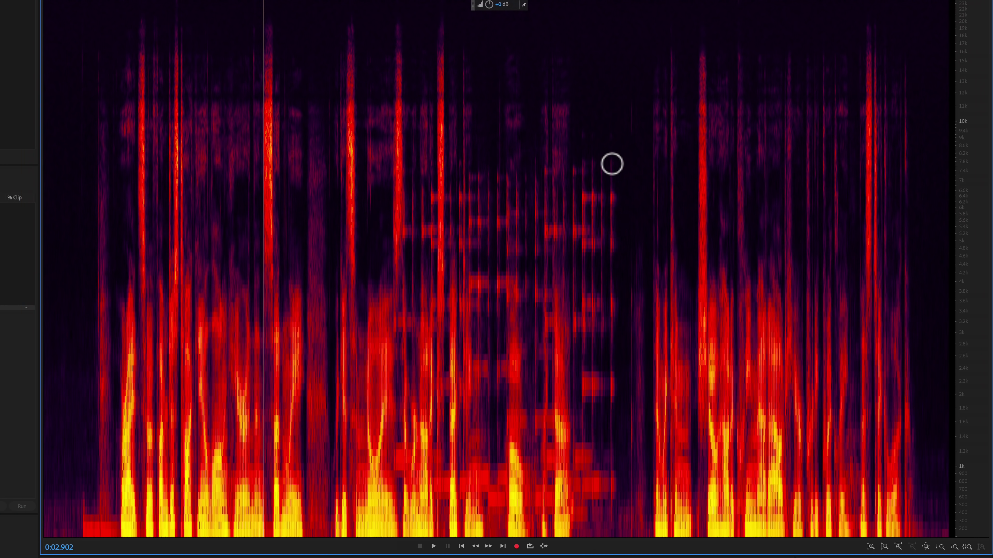
Paint a narrow vertical selection over the unwanted sound at about 7.45 seconds in the spectrogram and apply a gain change to it
click(611, 167)
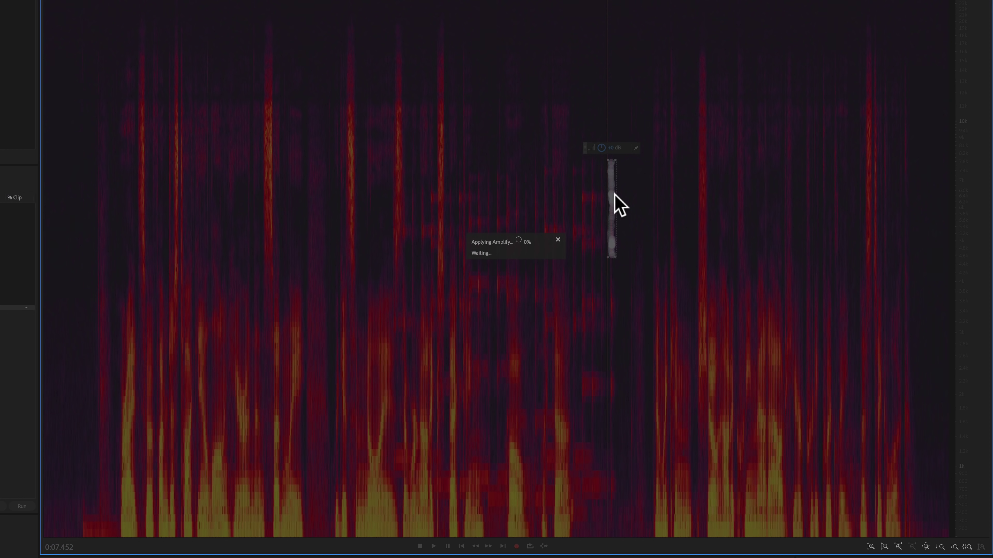
key(b)
click(625, 191)
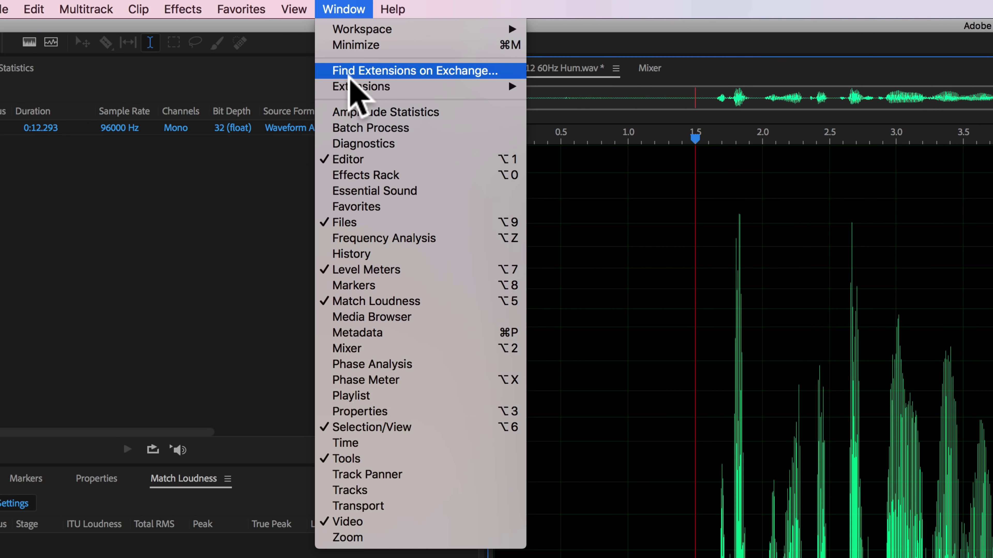
Show the Frequency Analysis of 12 60Hz Hum.wav in an enlarged panel and set its scale to Linear
click(455, 235)
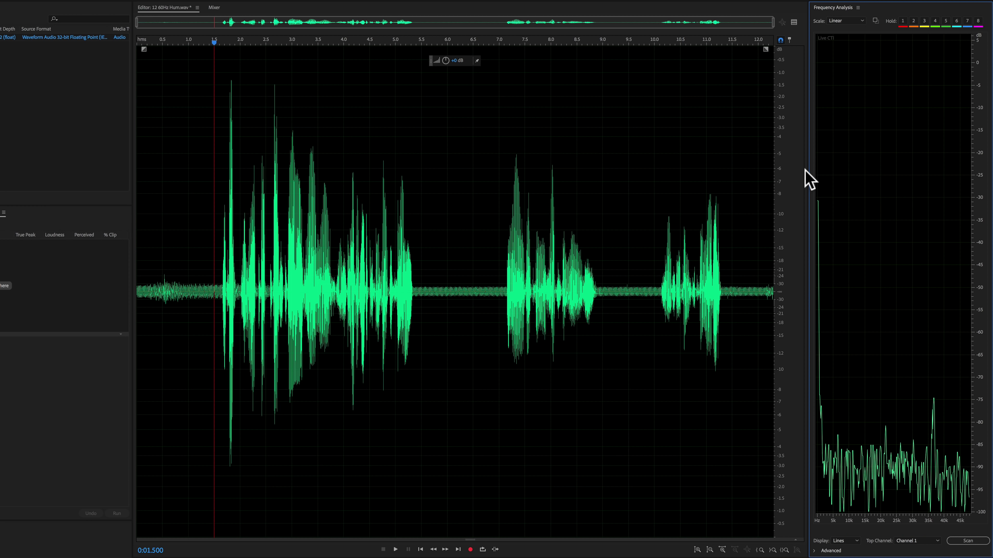
drag(808, 173, 334, 144)
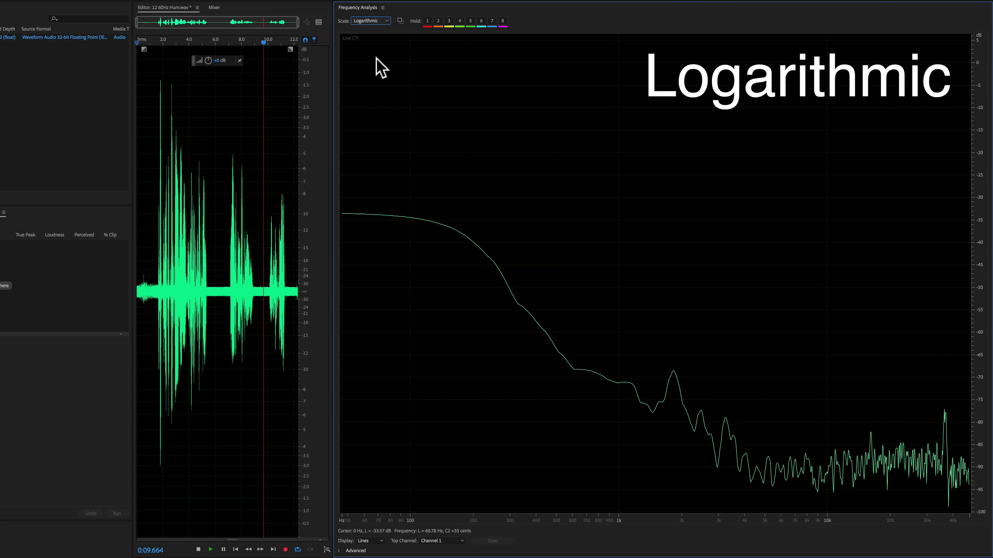
click(386, 21)
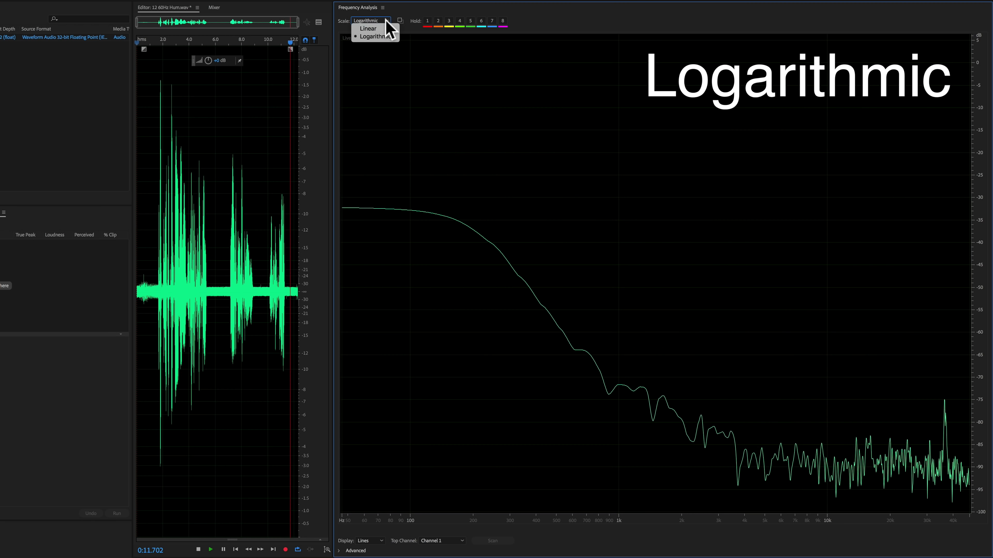
click(387, 35)
Play back 12 60Hz Hum.wav and scan the frequencies of the entire waveform
key(ctrl+a)
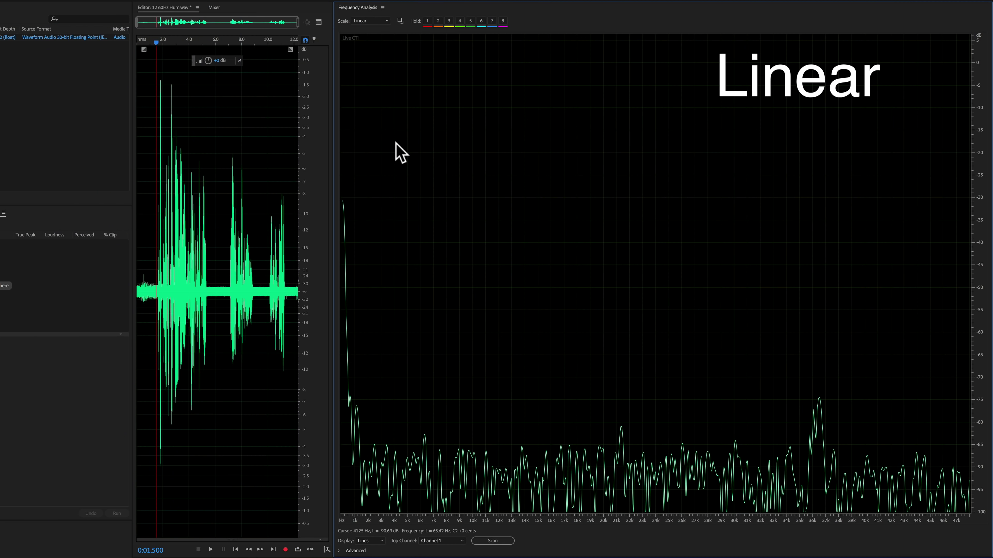
key(space)
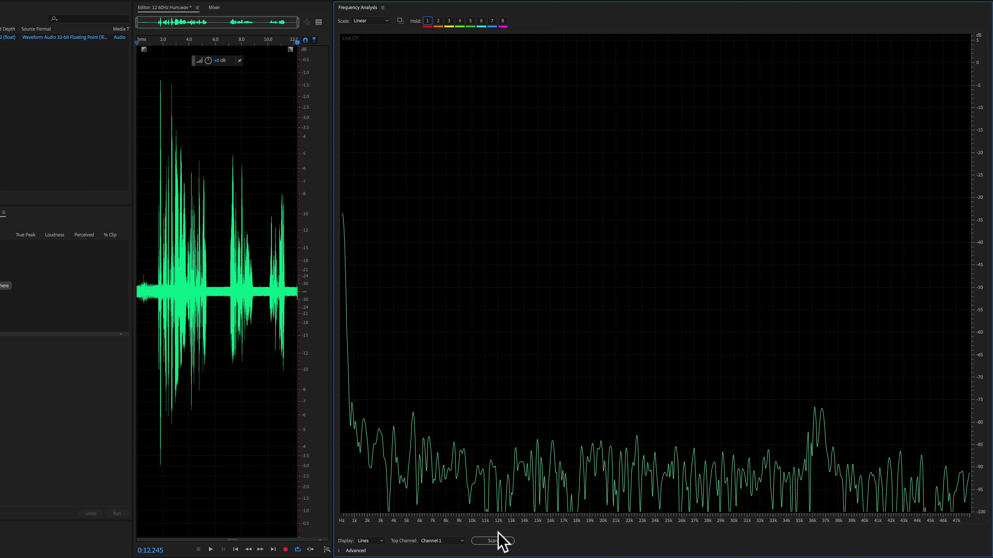
key(super+a)
click(499, 539)
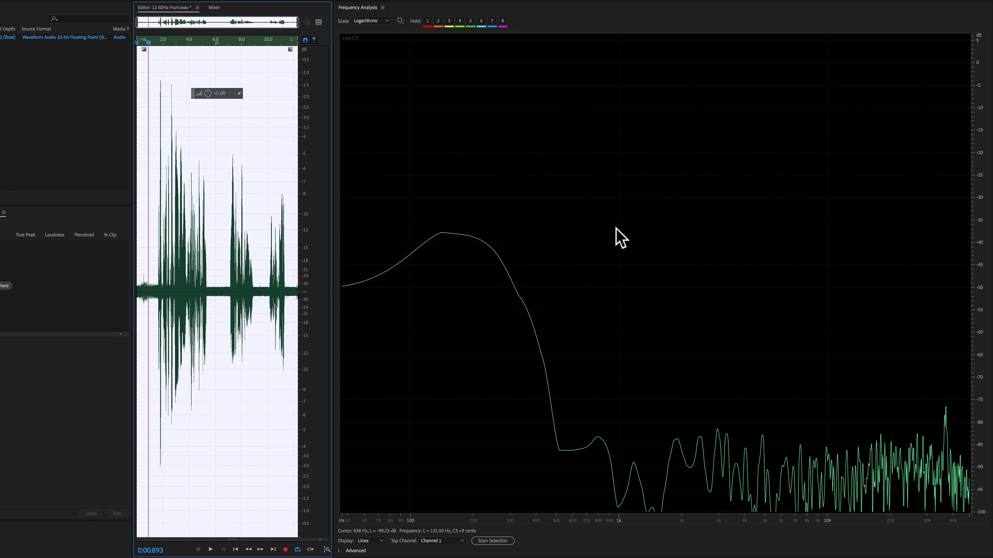
Capture eight held frequency graphs at different moments during playback of 12 60Hz Hum.wav and scan the whole selection
click(428, 23)
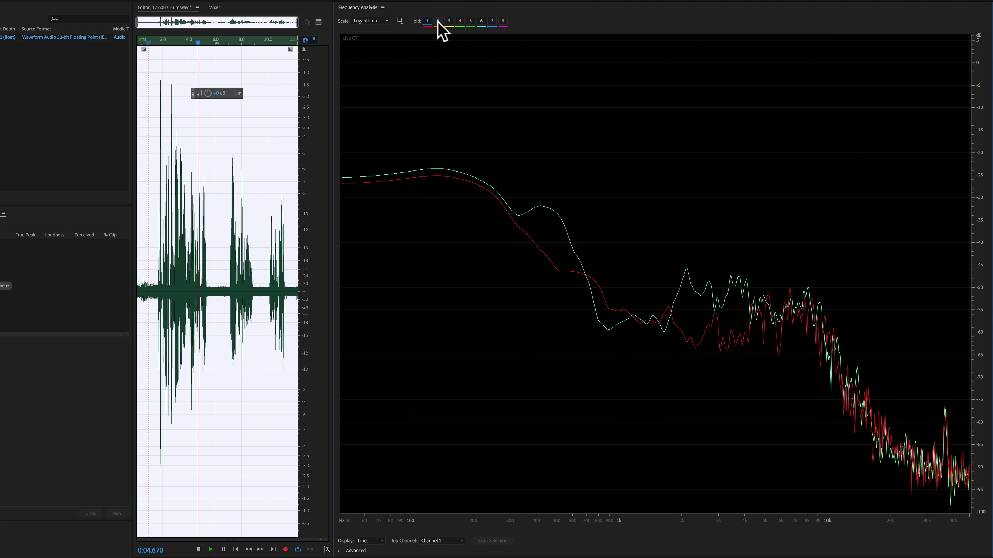
click(438, 22)
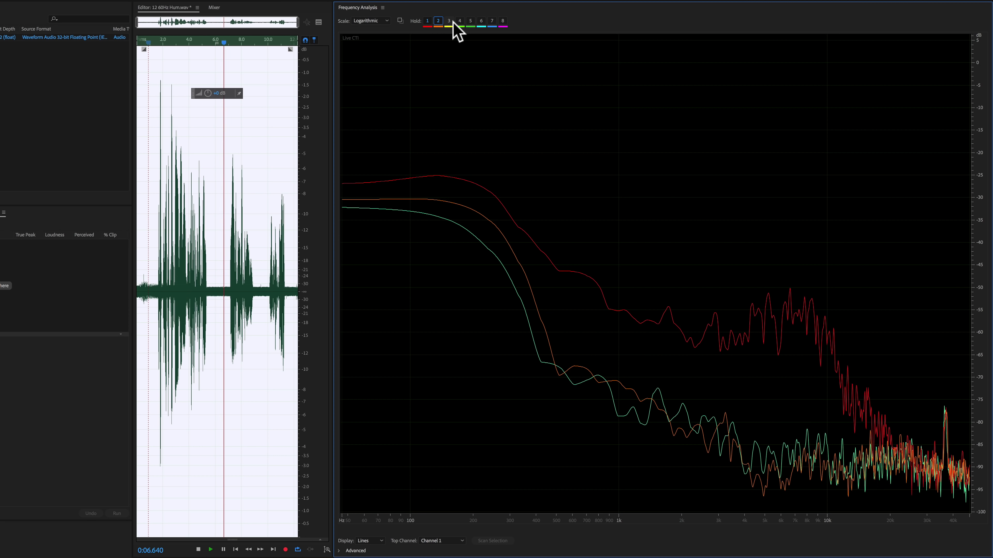
click(449, 21)
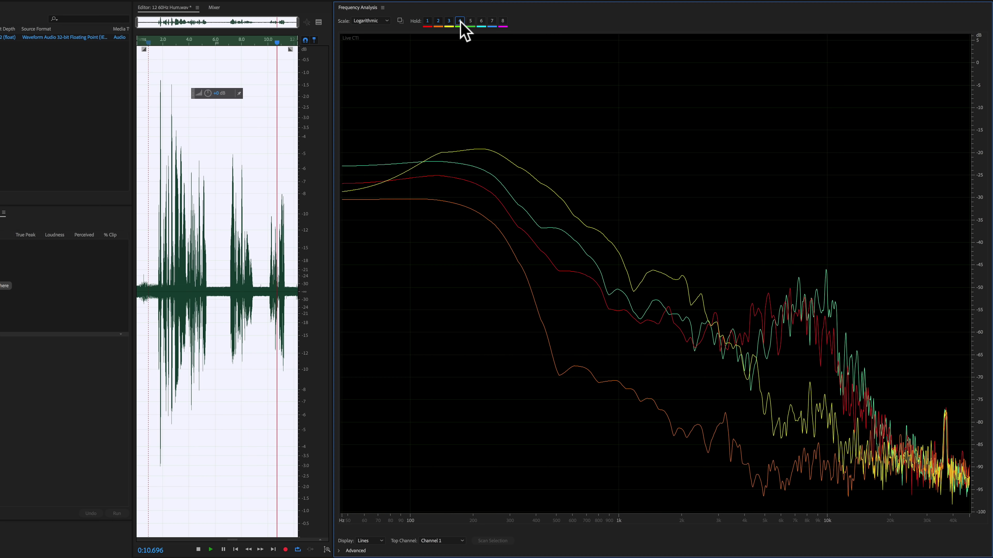
click(460, 22)
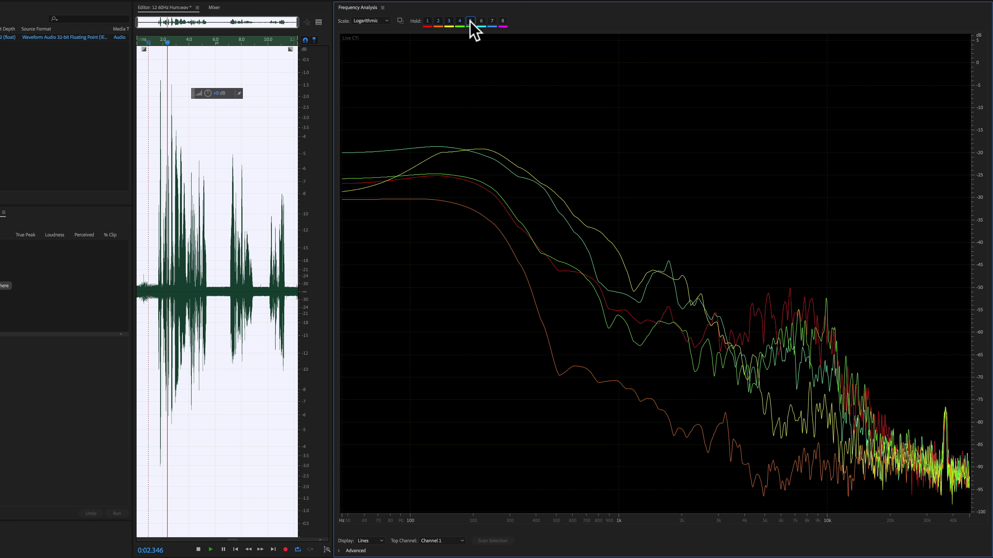
click(471, 21)
click(482, 21)
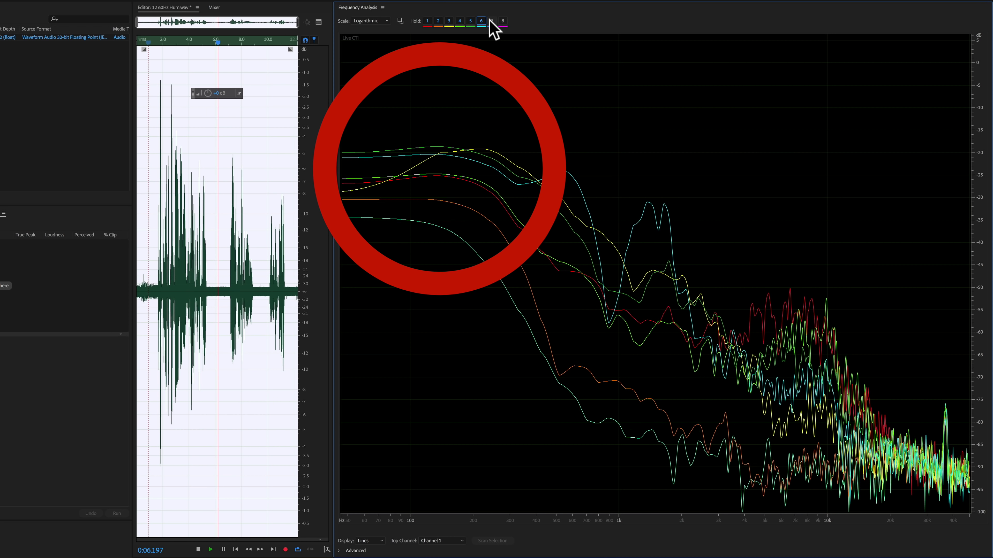
click(491, 20)
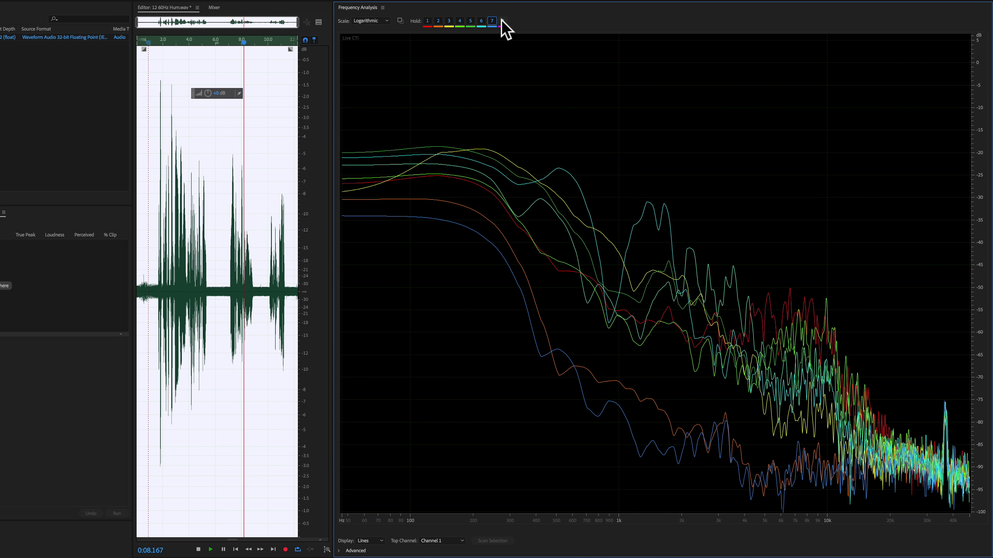
click(502, 21)
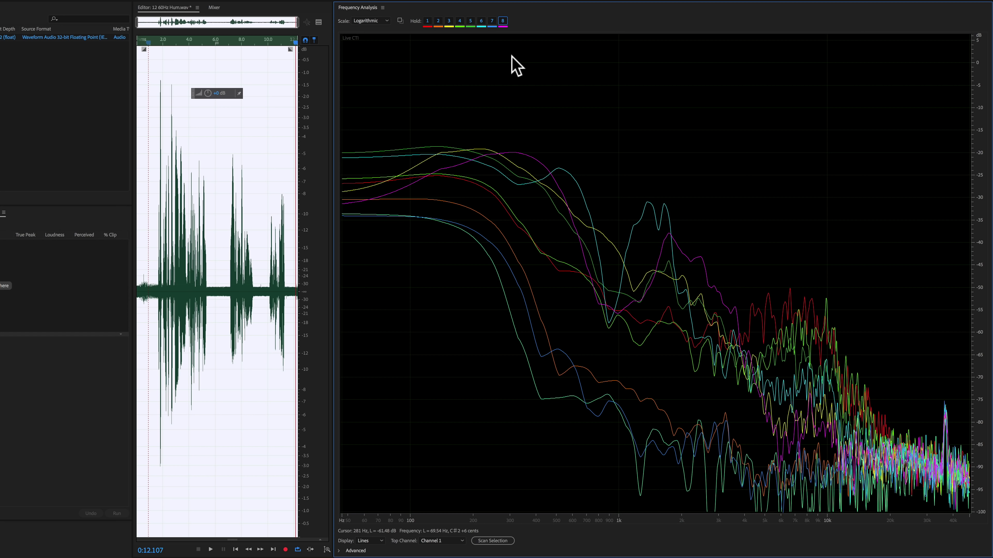
click(486, 540)
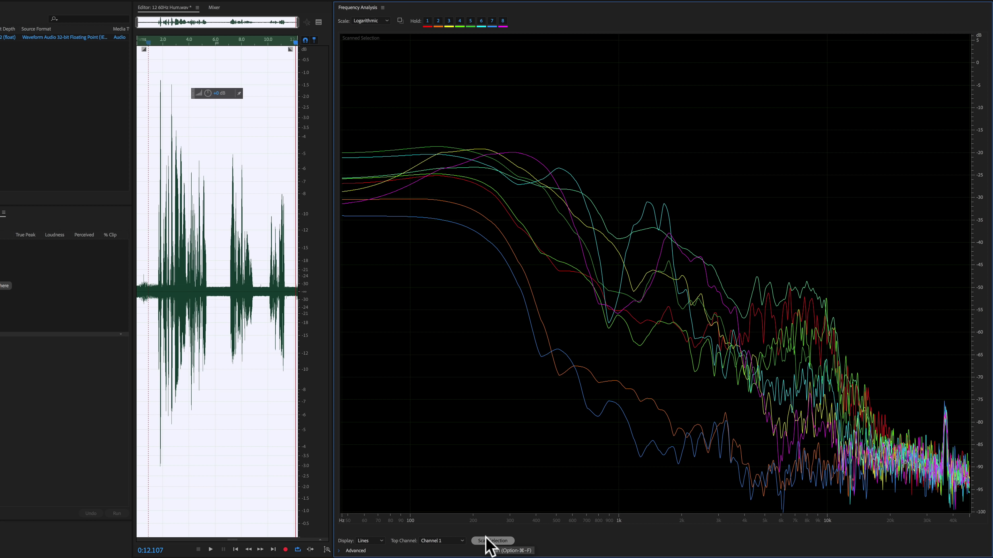
Clear all eight held graphs from the Frequency Analysis, from hold 8 down to hold 1
click(503, 20)
click(492, 21)
click(481, 21)
click(471, 20)
click(460, 20)
click(449, 21)
click(438, 21)
click(427, 21)
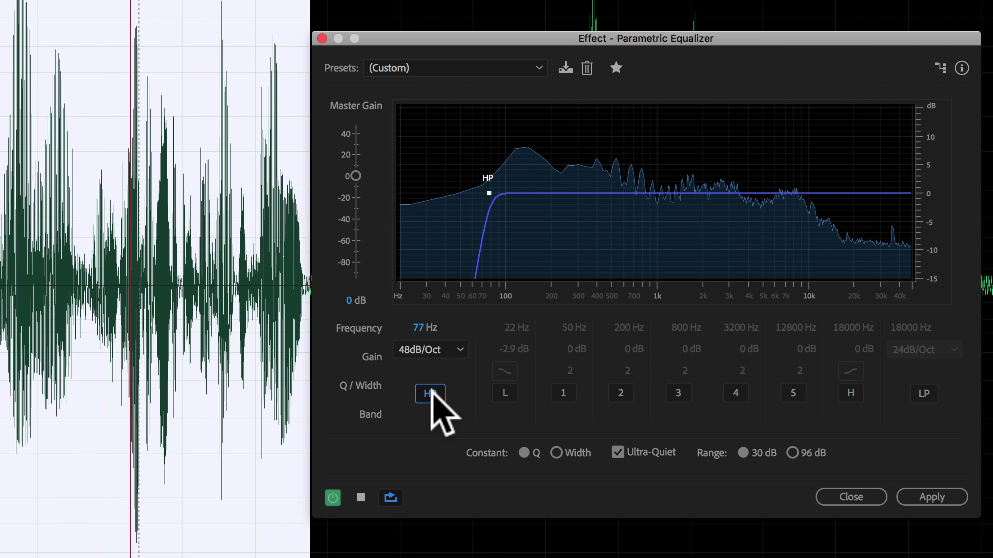
In the Parametric Equalizer, move the high-pass filter to about 84 Hz and enable band 3 with about -7.9 dB near 878 Hz
drag(490, 194, 506, 192)
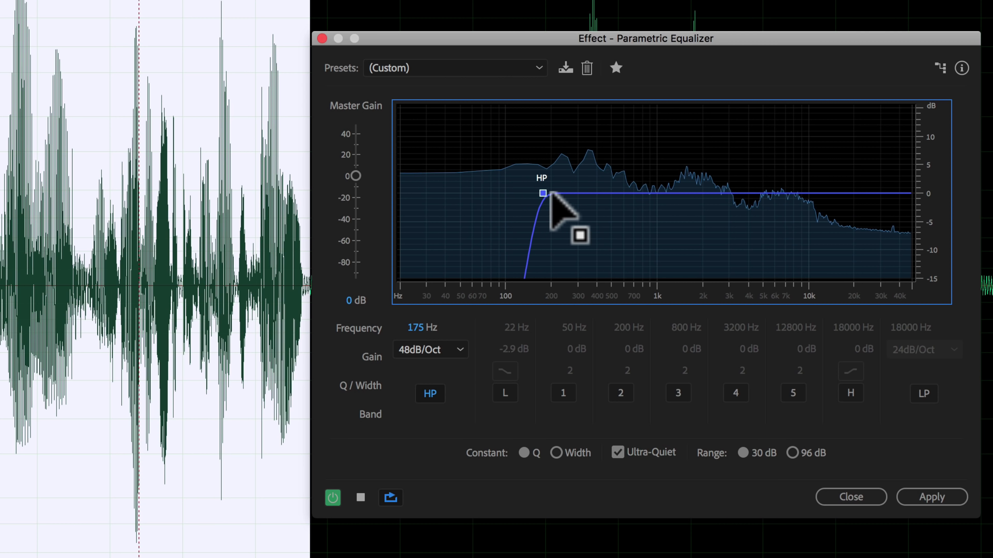
drag(559, 193, 496, 193)
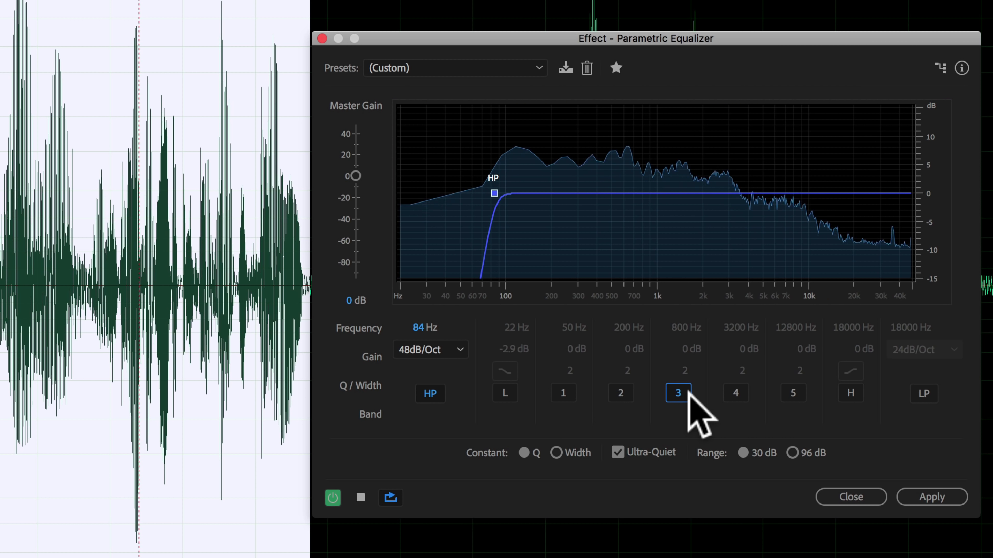
drag(642, 194, 653, 204)
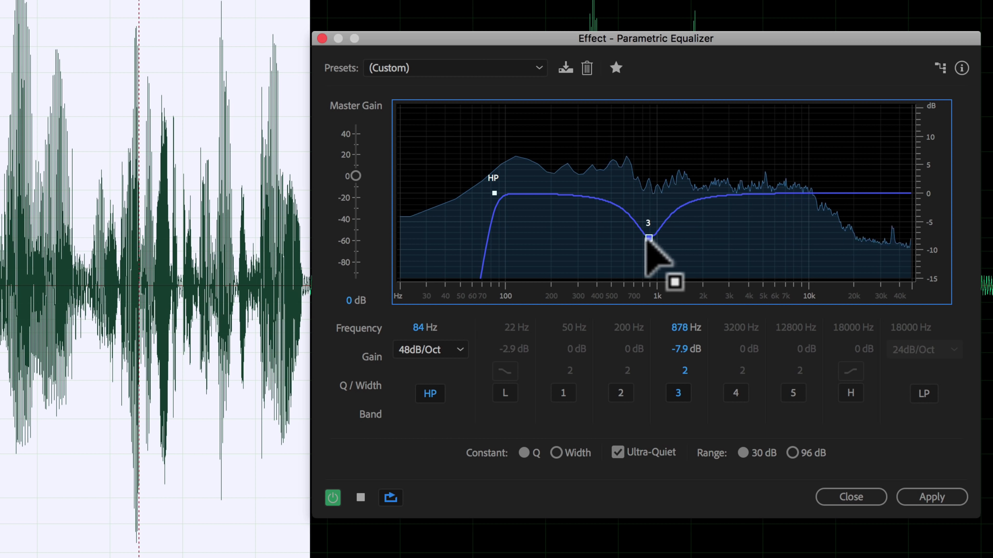
mouse_move(644, 242)
mouse_down()
mouse_move(645, 138)
mouse_move(650, 205)
mouse_move(638, 228)
mouse_move(656, 230)
mouse_up()
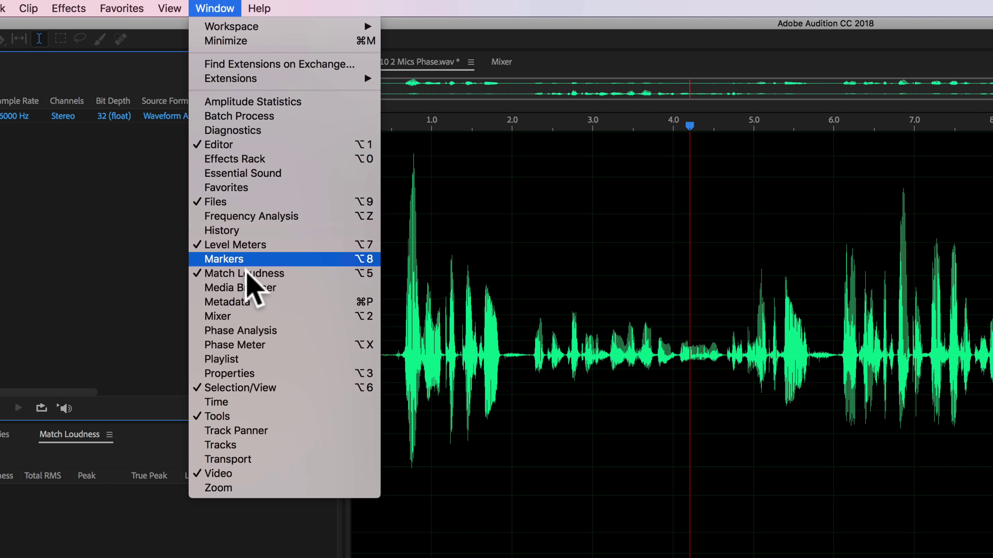
Open an enlarged Phase Analysis of 10 2 Mics Phase.wav and play the file to examine the phase relationship between its channels
click(241, 331)
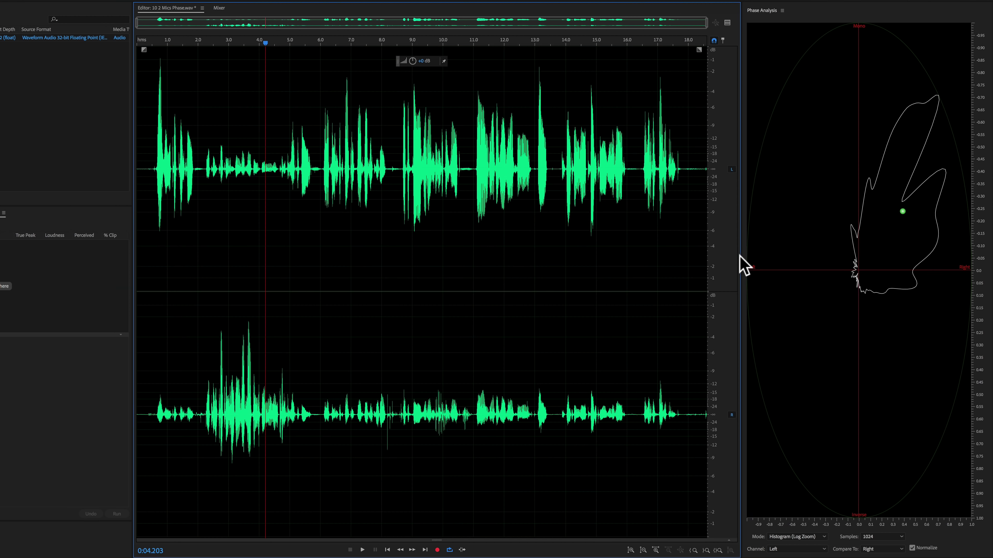
drag(741, 256, 520, 232)
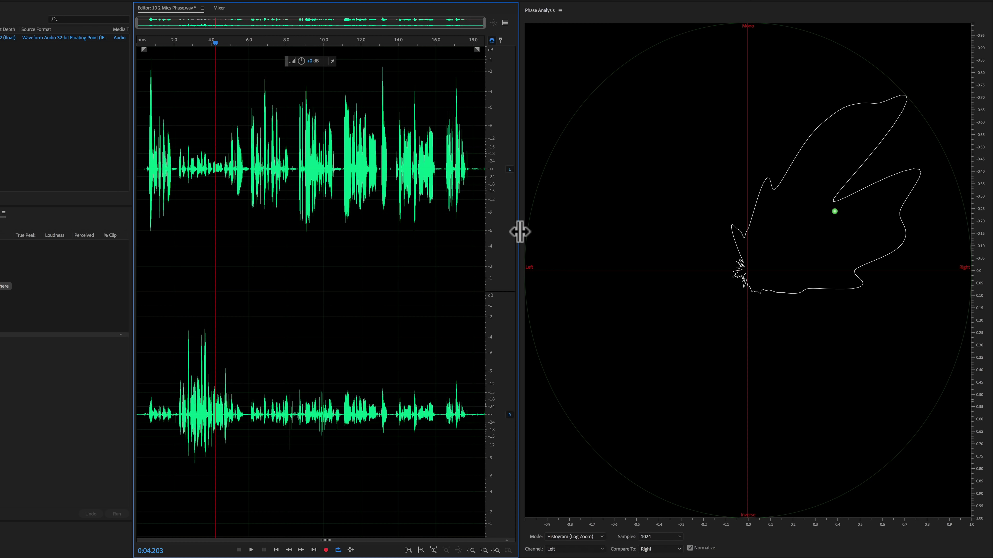
key(space)
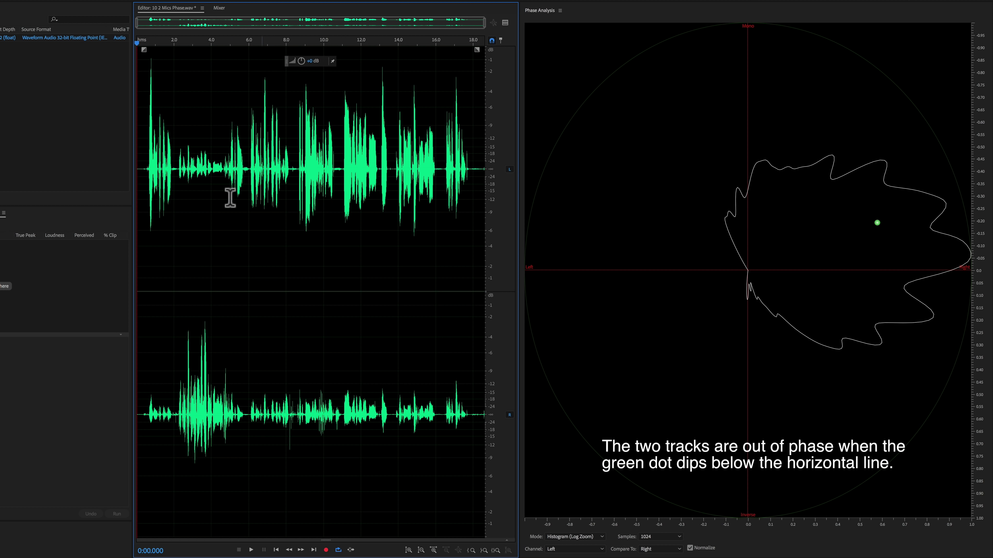
key(space)
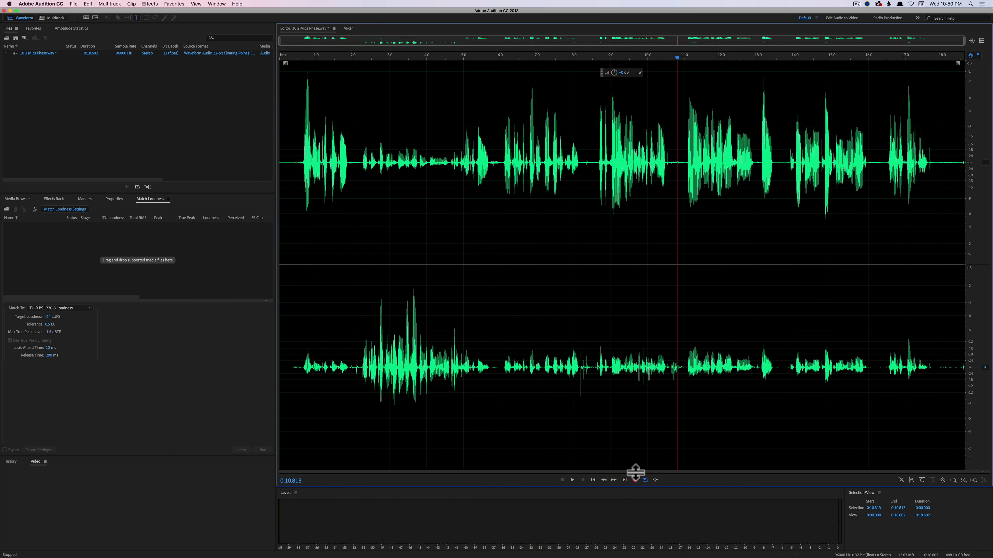
Enlarge the spectral view of 10 2 Mics Phase.wav and switch it to the Spectral Pitch Display
drag(636, 471, 651, 78)
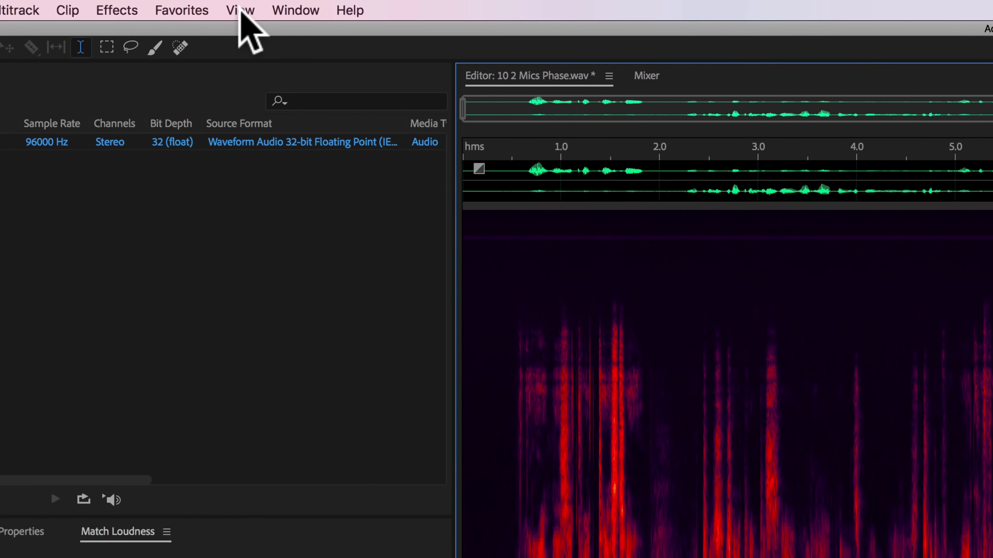
click(196, 3)
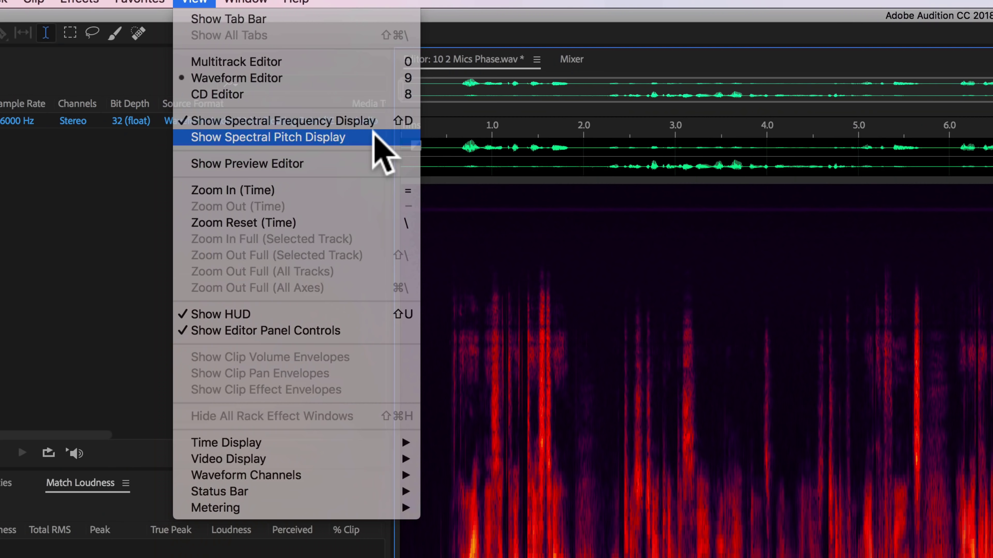
click(445, 166)
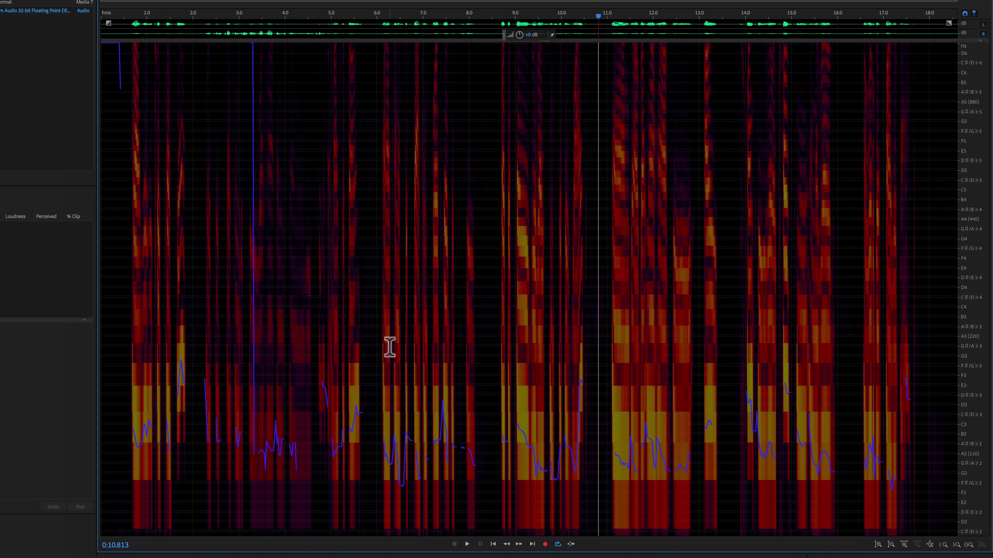